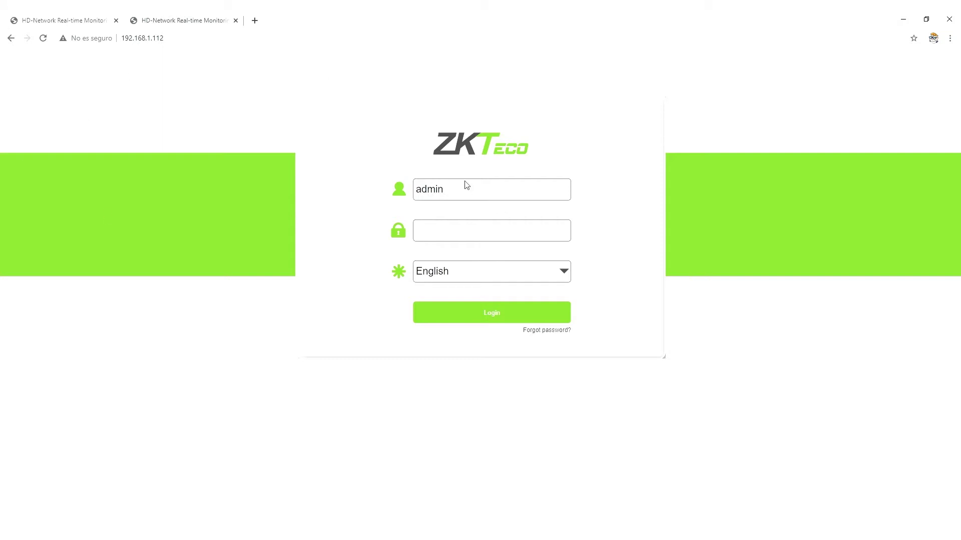
Step: Log in as admin to the camera at 192.168.1.112
drag(247, 39, 17, 40)
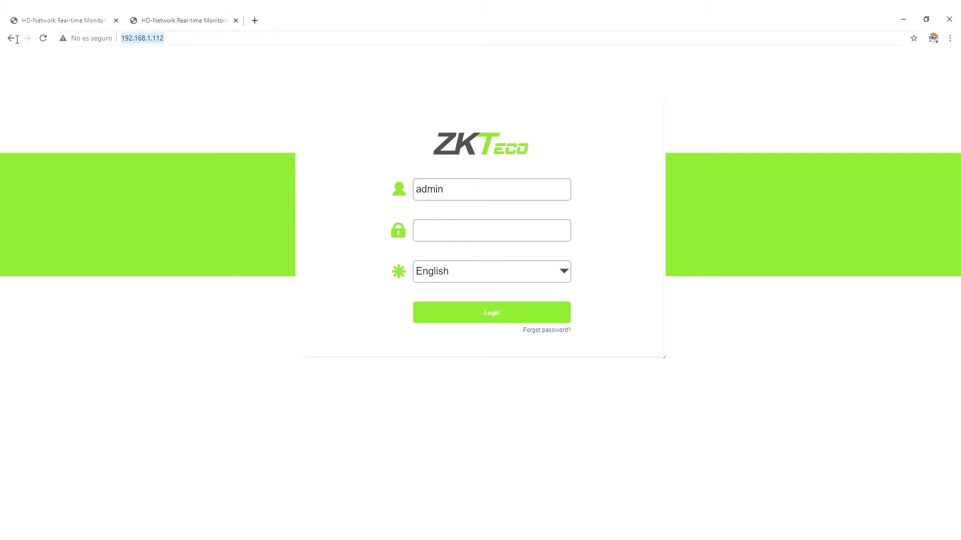
click(182, 15)
click(187, 38)
click(484, 241)
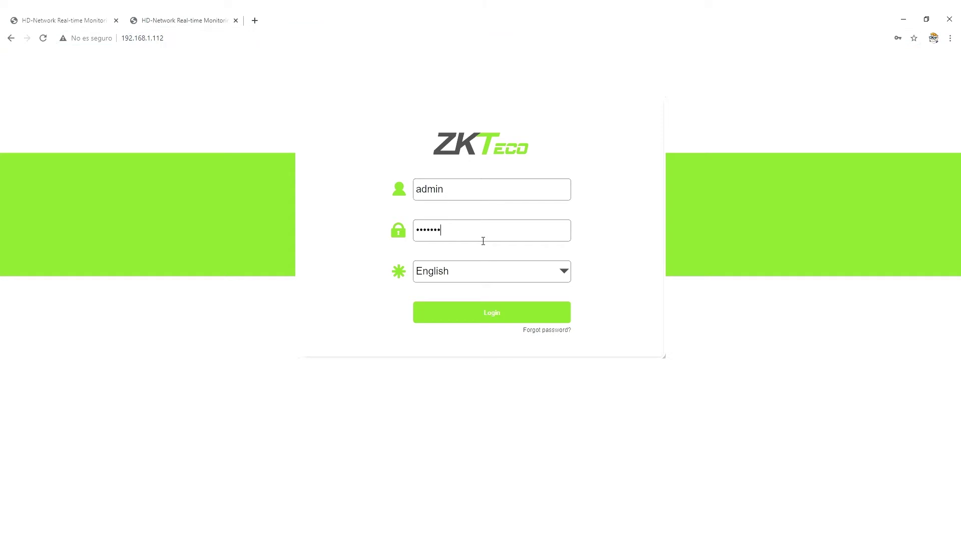
click(141, 22)
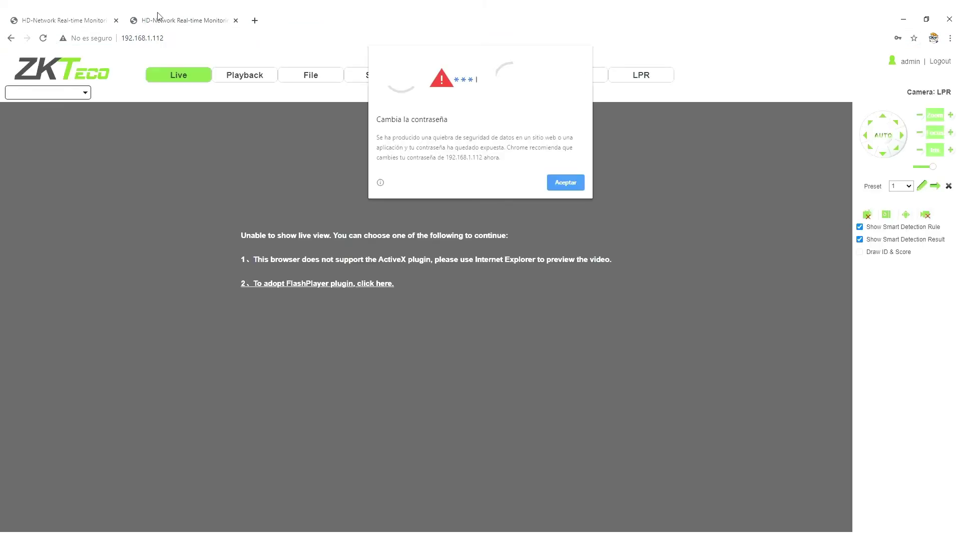
Step: Log in to the camera at 192.168.1.113 and dismiss Chrome's password-breach warning
key(Return)
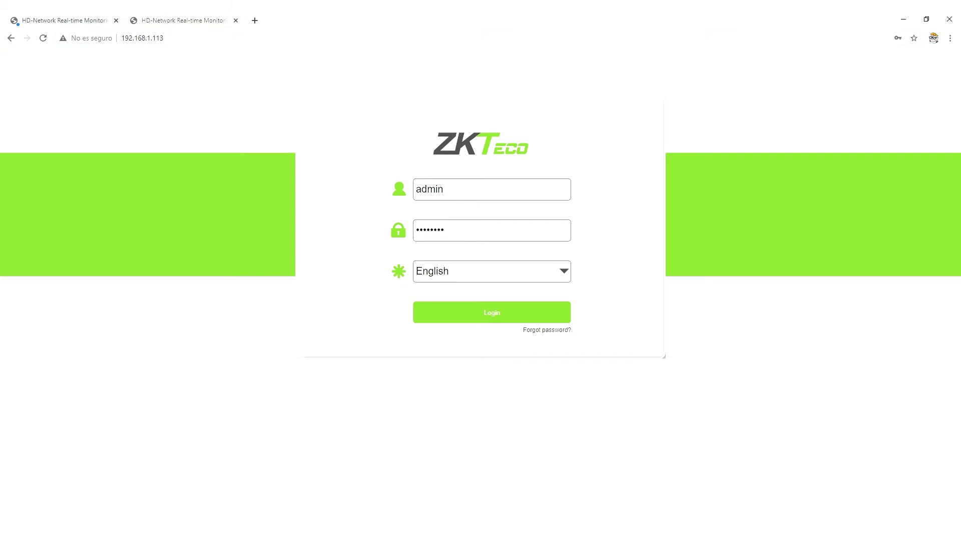
key(Return)
click(564, 182)
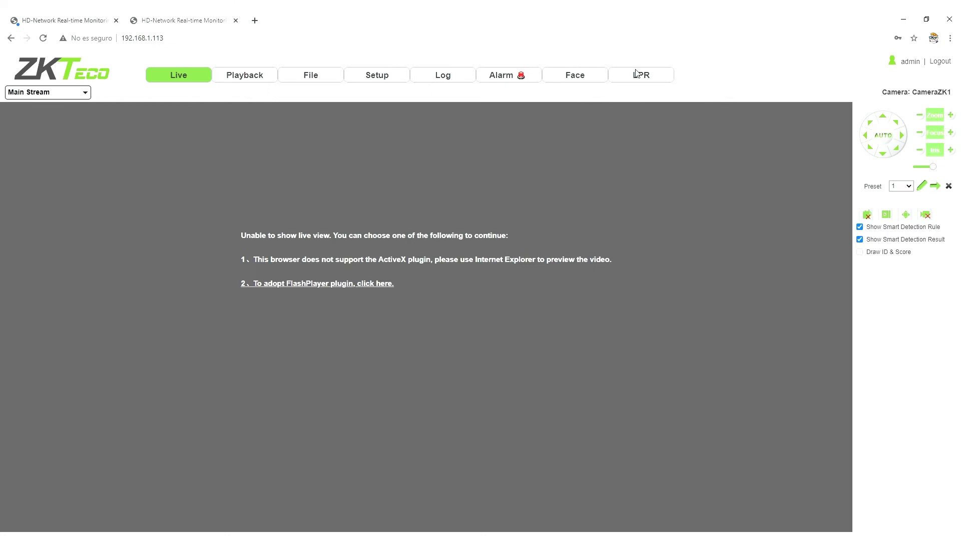
Step: Open this camera's LPR section, then load 192.168.1.113 in the other camera's tab
click(636, 73)
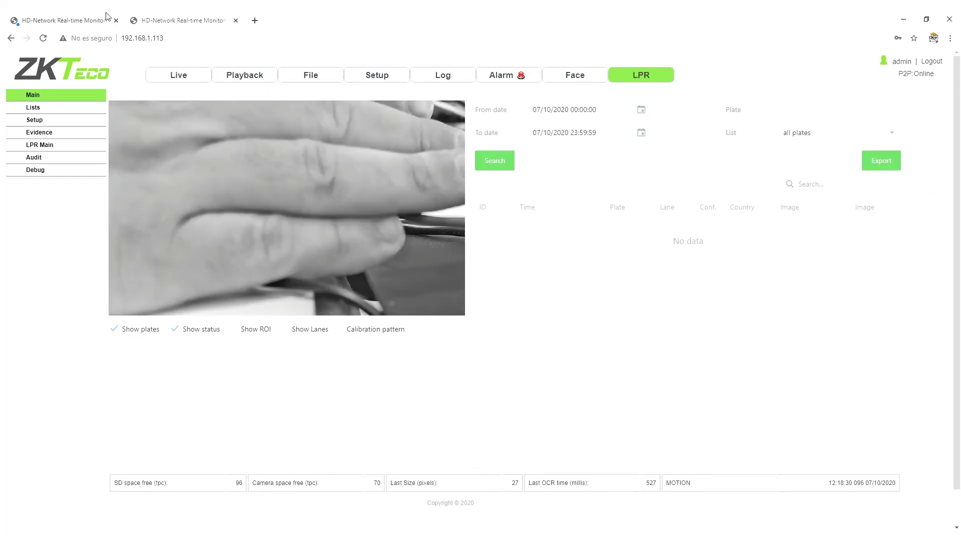
click(96, 20)
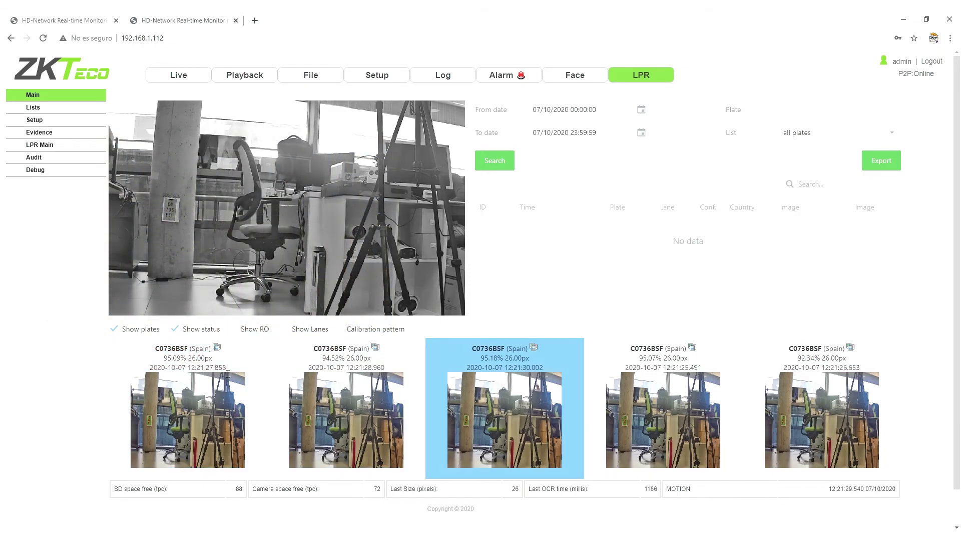
mouse_move(218, 351)
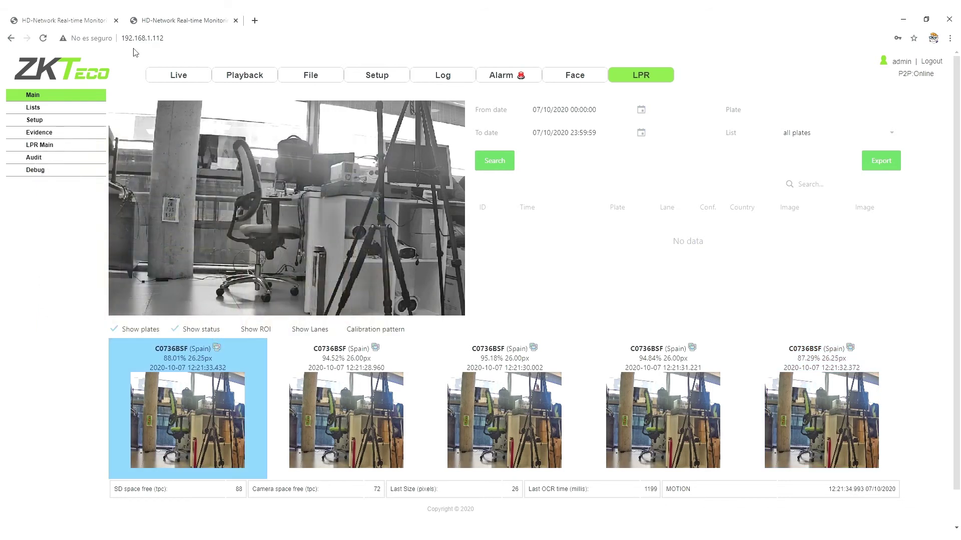
click(192, 37)
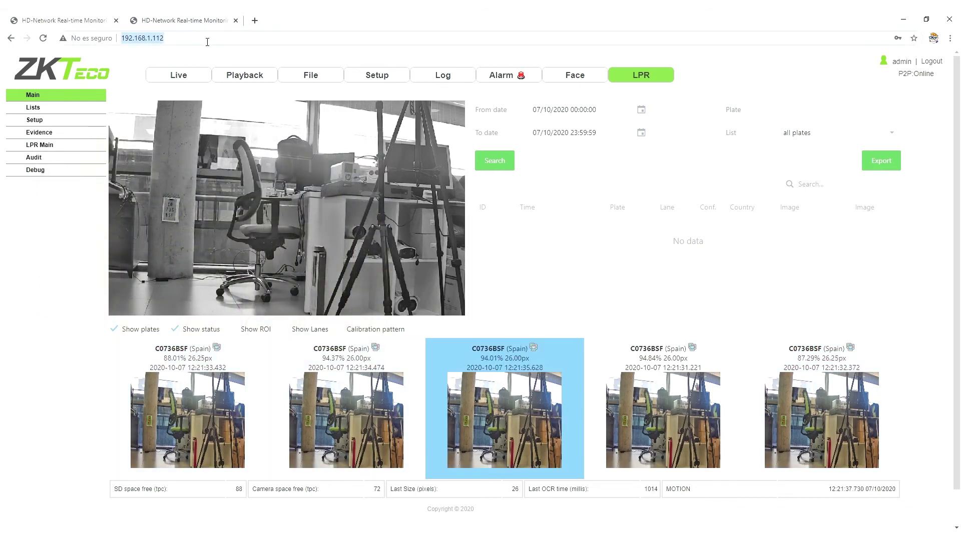
text(192.168.1.113)
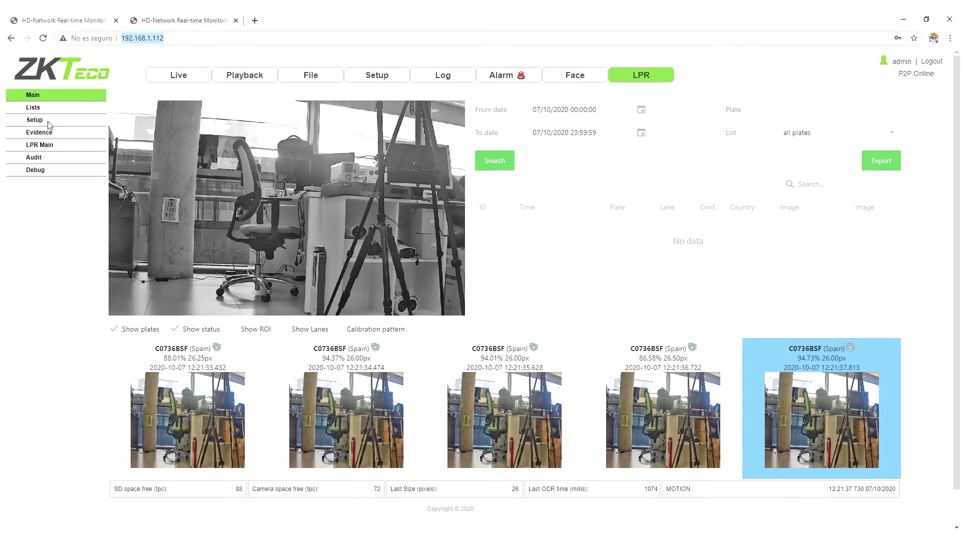
key(Return)
Step: On 192.168.1.113, open Lists and expand the BLACKLIST license plate table
click(41, 108)
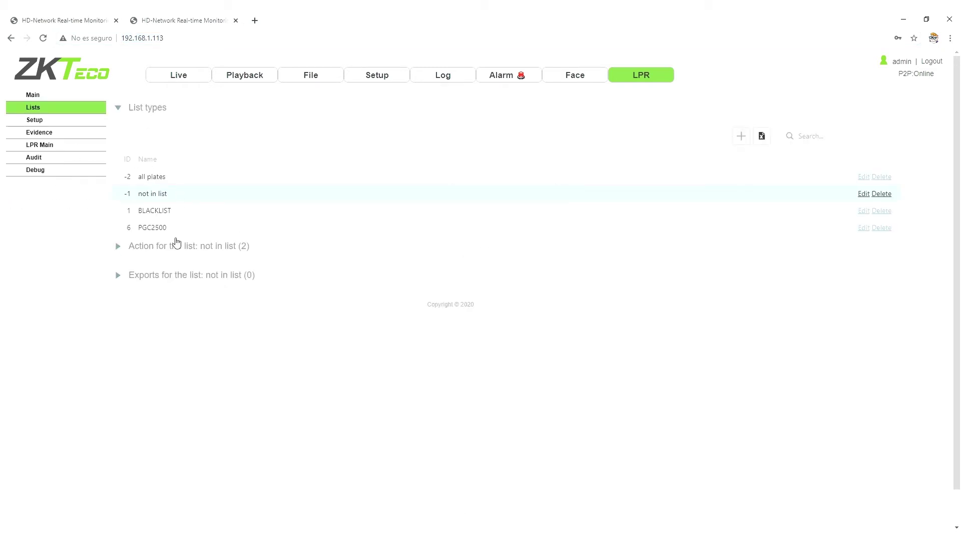
click(175, 211)
click(189, 247)
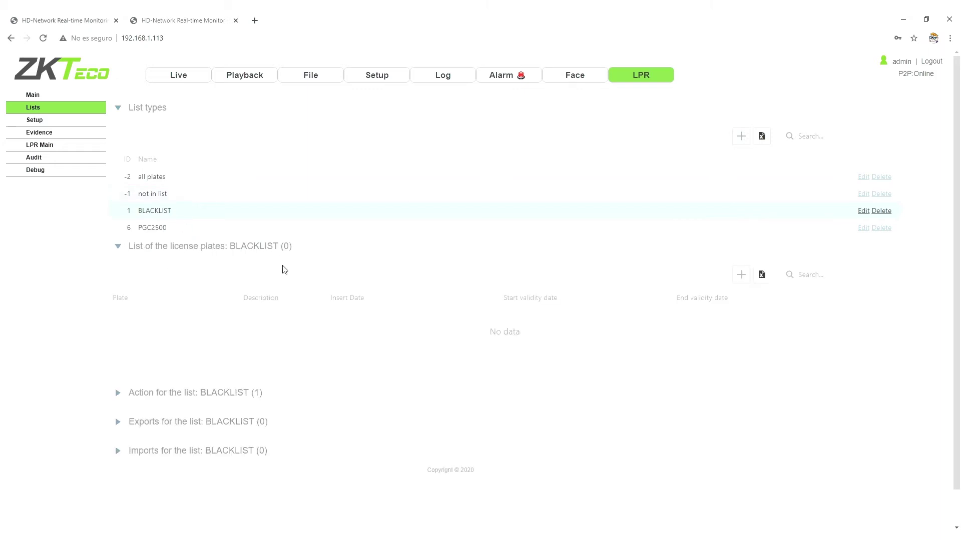
Step: Show the empty BLACKLIST license plate table on the 192.168.1.112 camera as well
click(105, 19)
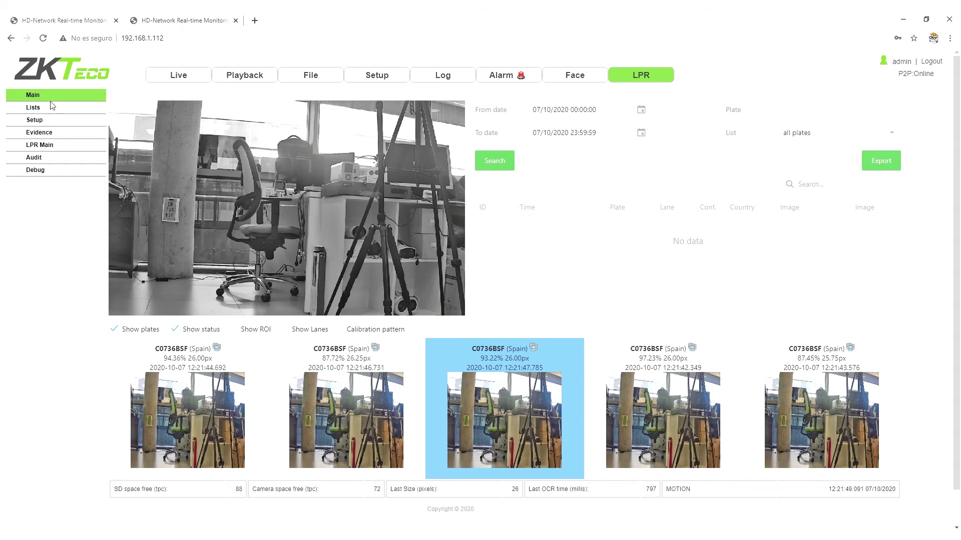
click(33, 108)
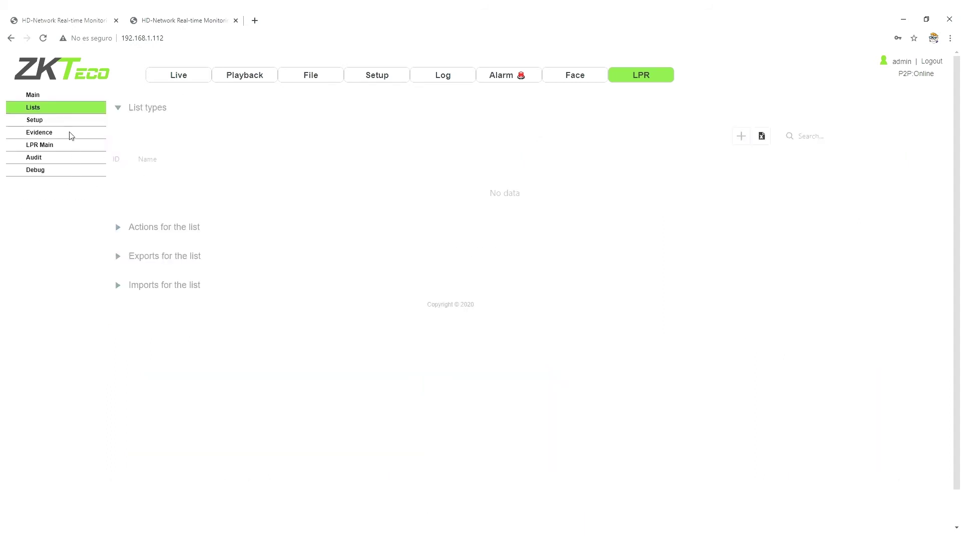
click(179, 212)
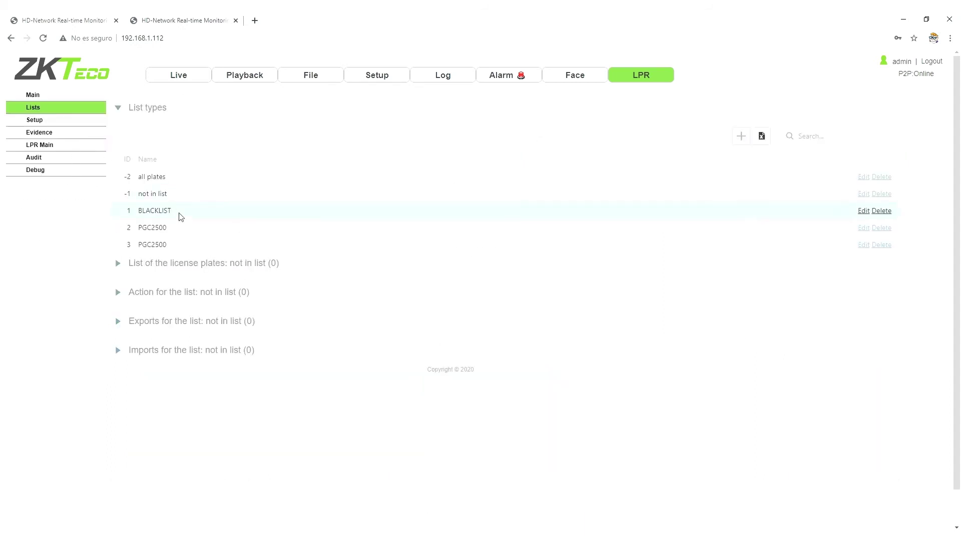
click(233, 275)
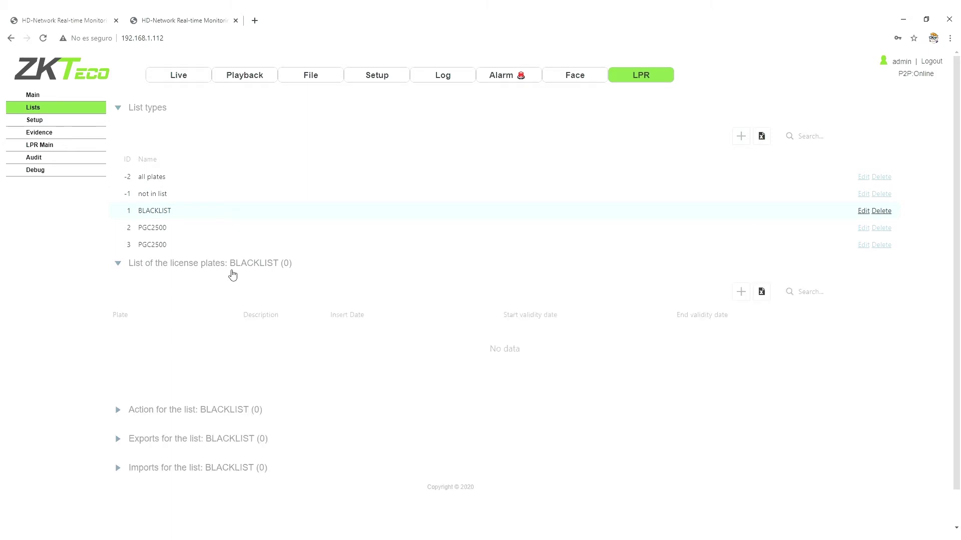
Step: Start a new BLACKLIST entry for plate 1234 ABC with description TEST 1
click(741, 292)
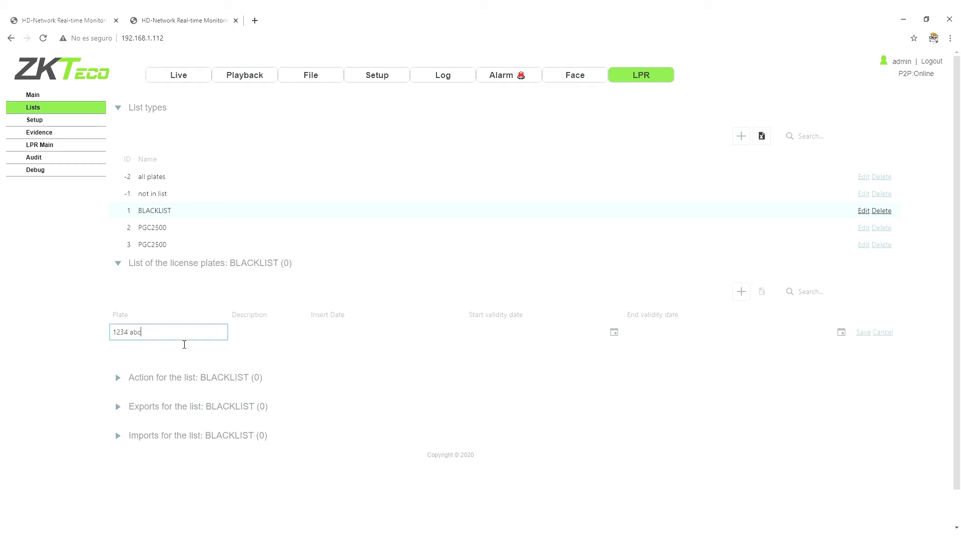
key(Tab)
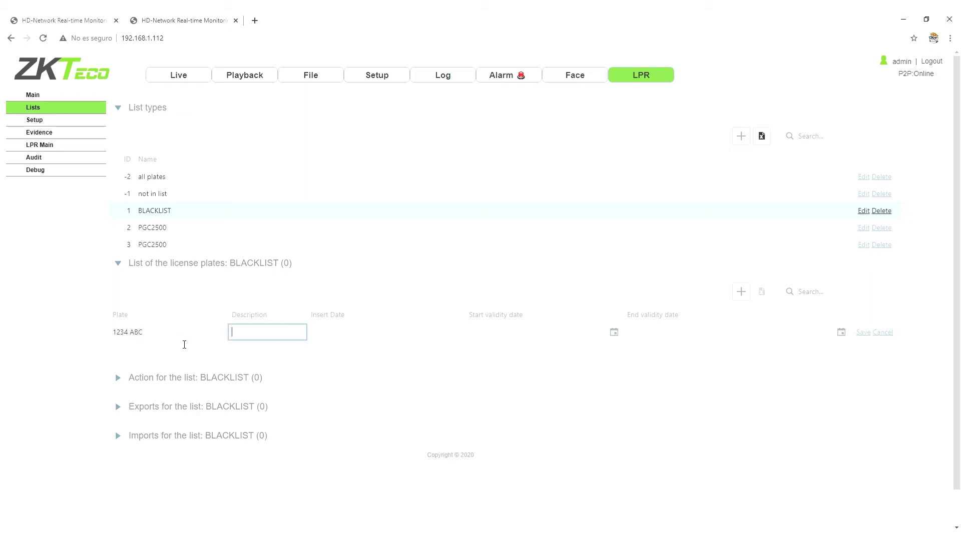
key(Tab)
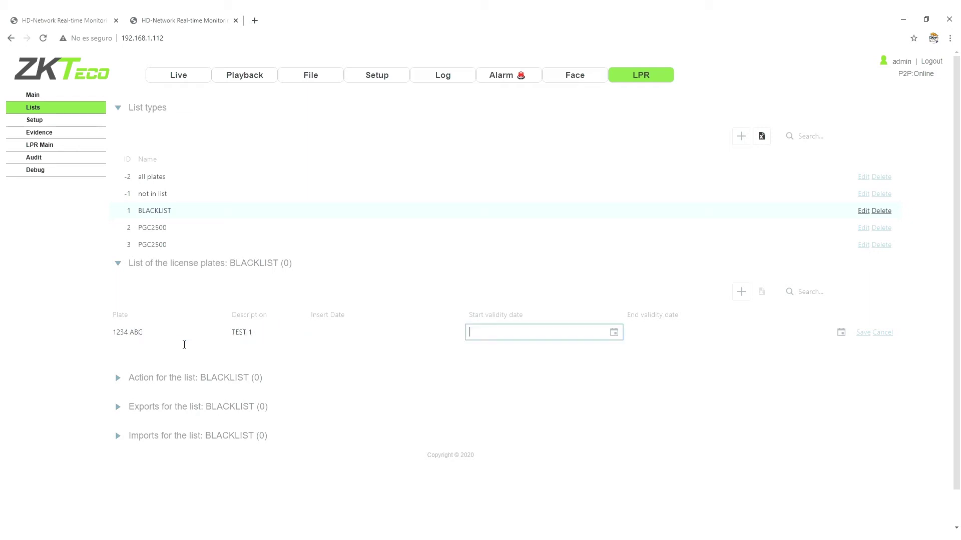
Step: Make the plate valid from 07/10/2020 to 31/10/2020 and save it
click(614, 333)
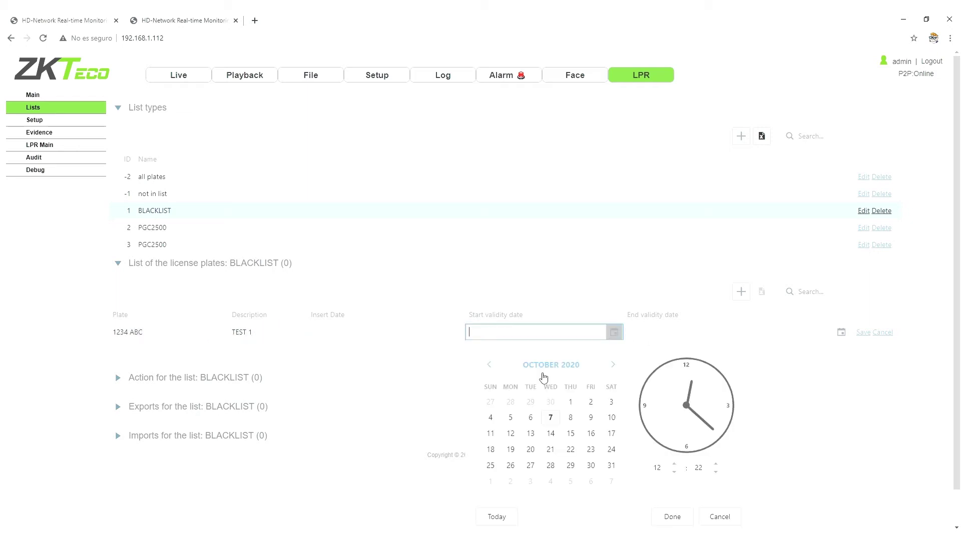
click(505, 520)
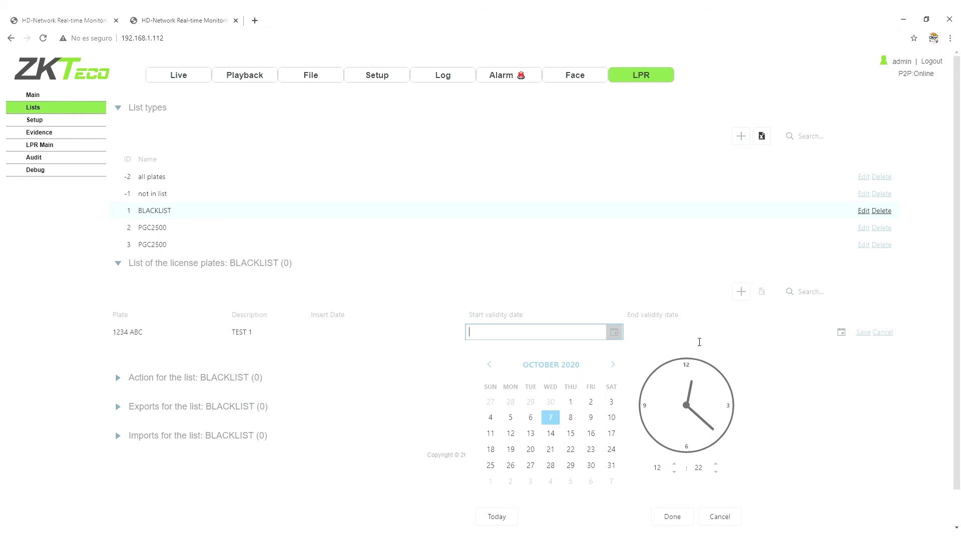
click(672, 517)
click(841, 332)
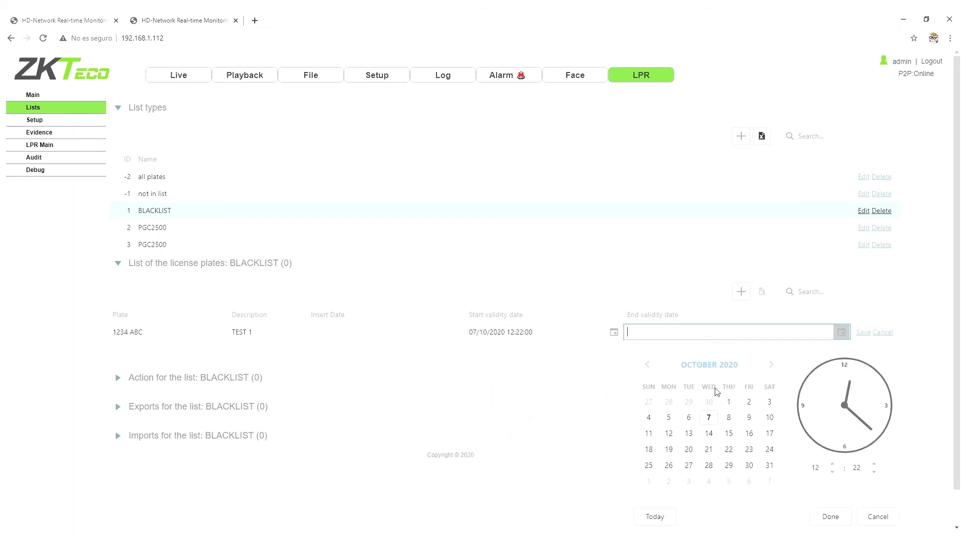
click(769, 466)
click(826, 518)
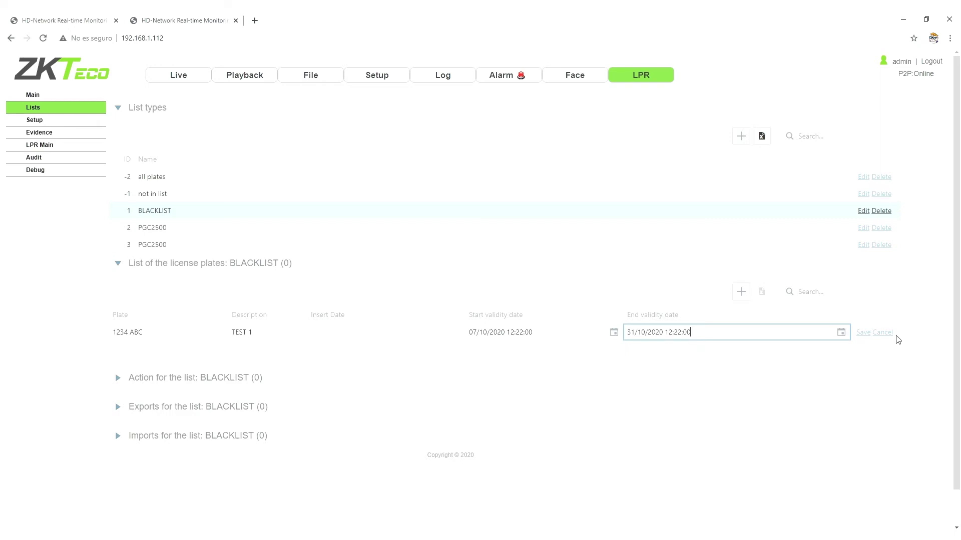
click(863, 333)
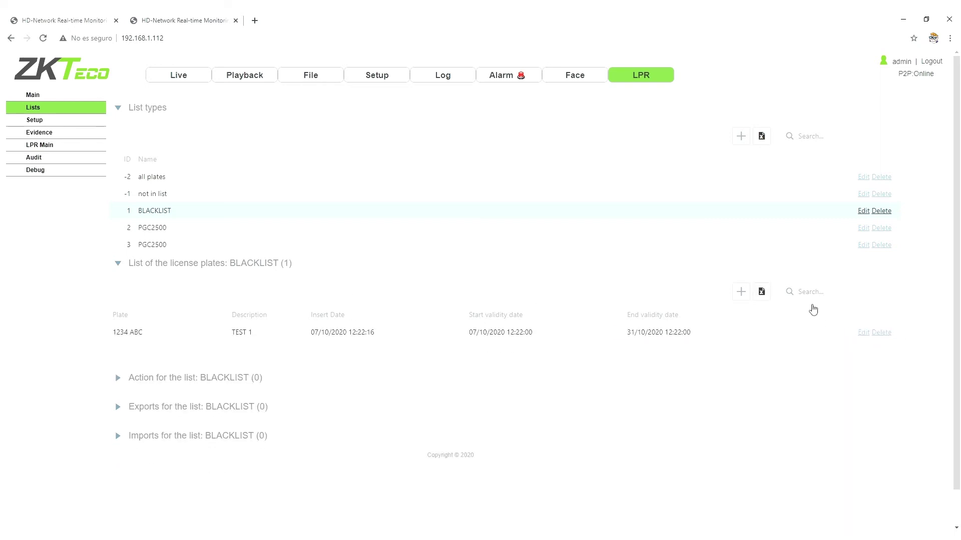
click(739, 294)
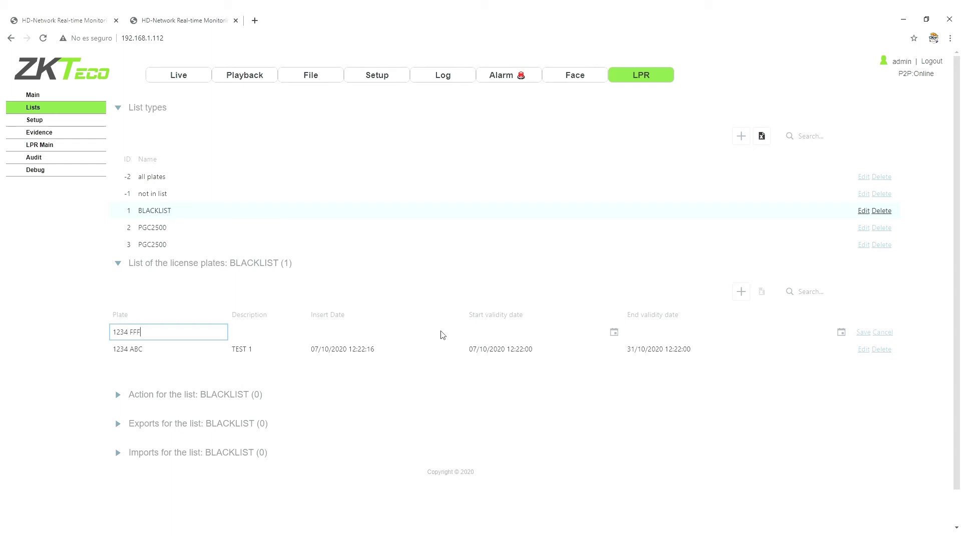
Step: Enter plate 1234 FFF, description TEST 2, with start date 9 October 2020
key(Tab)
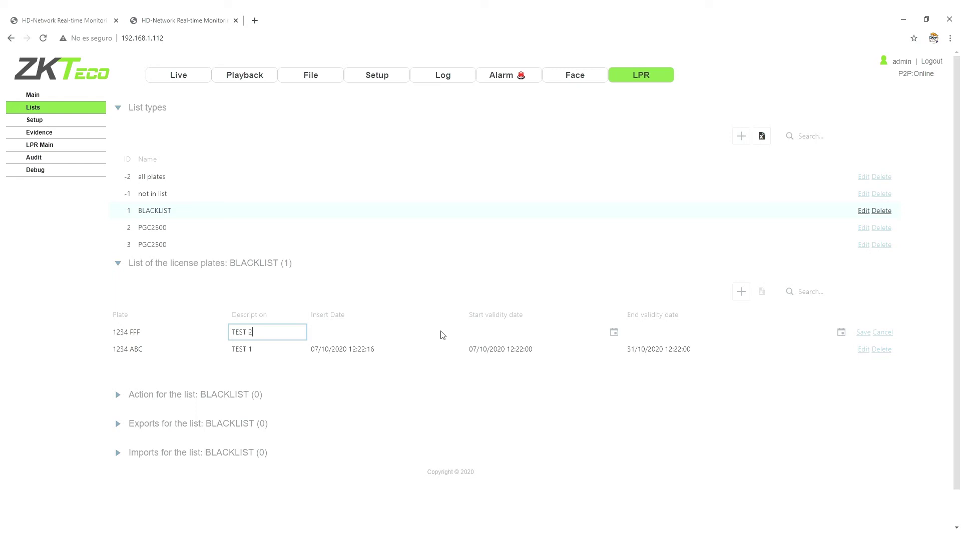
click(613, 333)
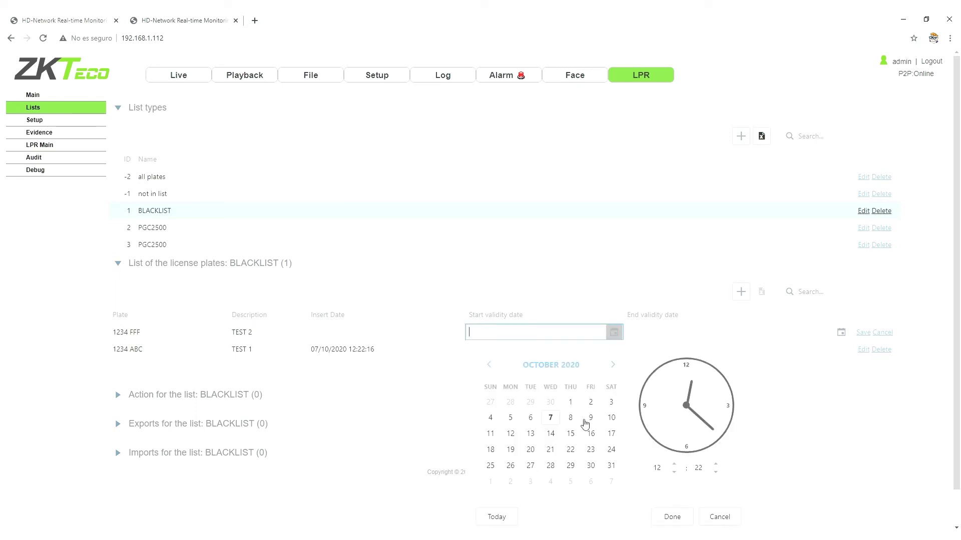
click(591, 418)
click(671, 518)
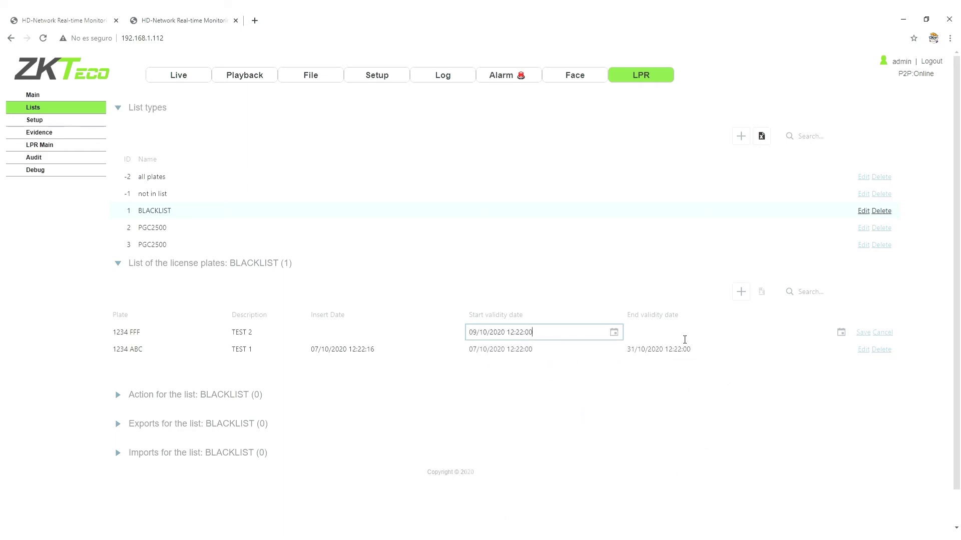
Step: Set the end to 9 October 2020 at 21:22 and save the plate
click(841, 332)
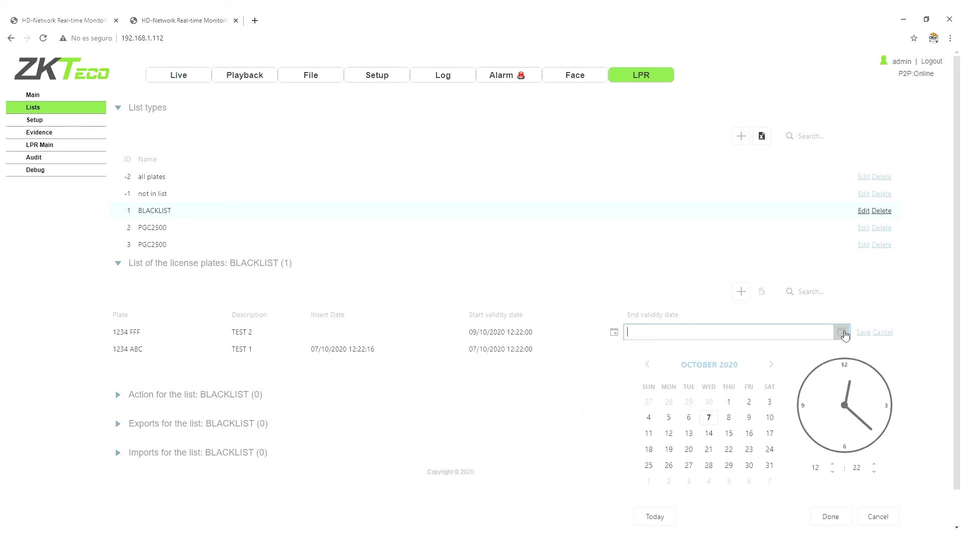
click(749, 421)
triple_click(834, 466)
triple_click(833, 464)
triple_click(833, 464)
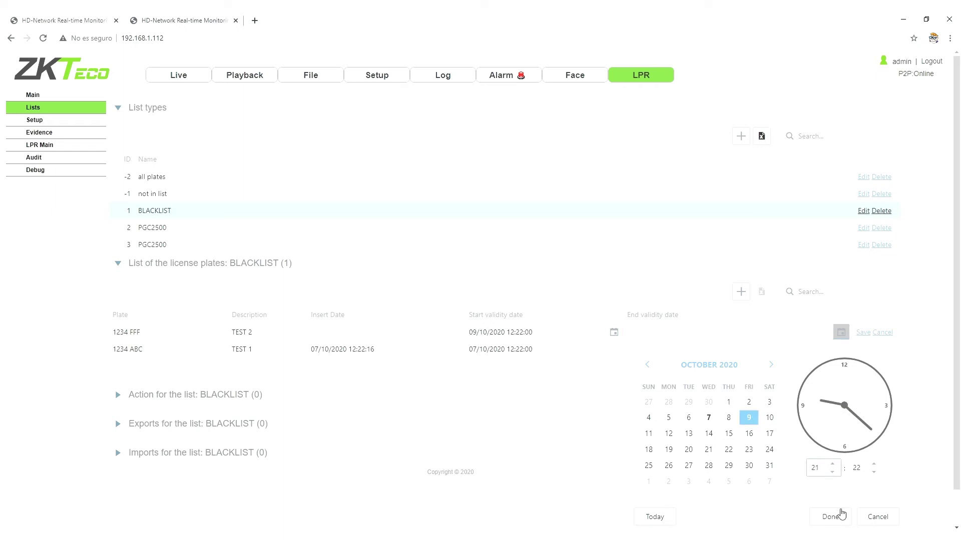
click(833, 518)
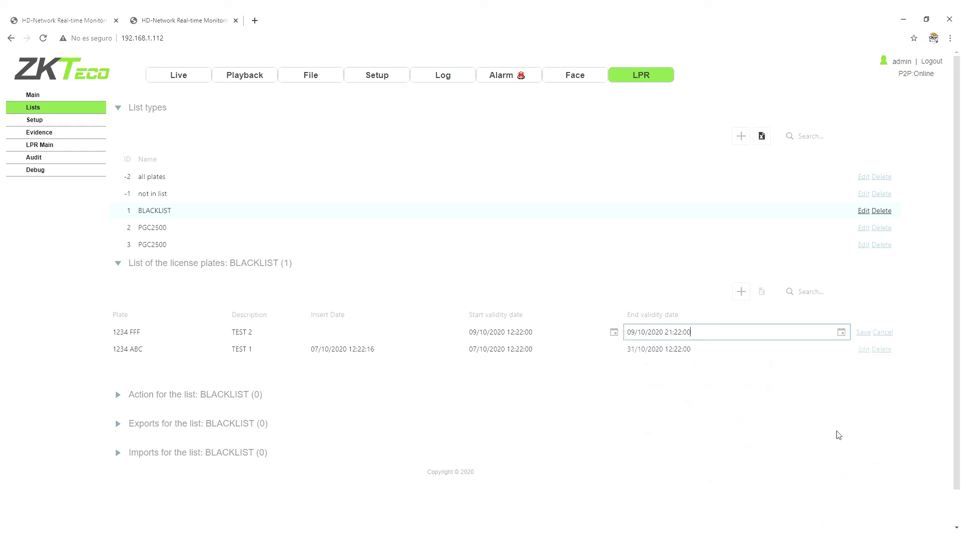
click(863, 332)
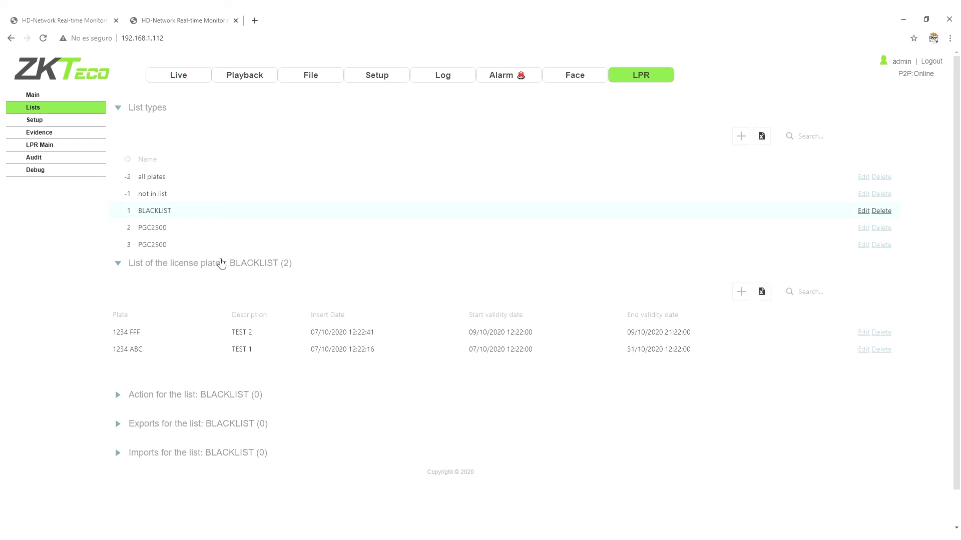
Step: On the 192.168.1.113 slave camera, expand BLACKLIST imports and show the all plates list's TEST import
click(173, 16)
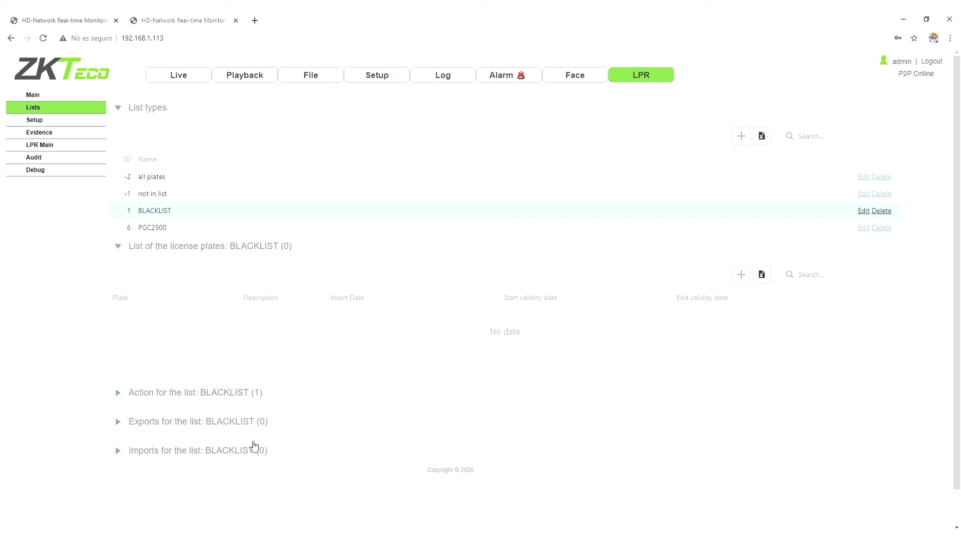
click(62, 16)
click(159, 18)
click(159, 457)
scroll(159, 457, down, 2)
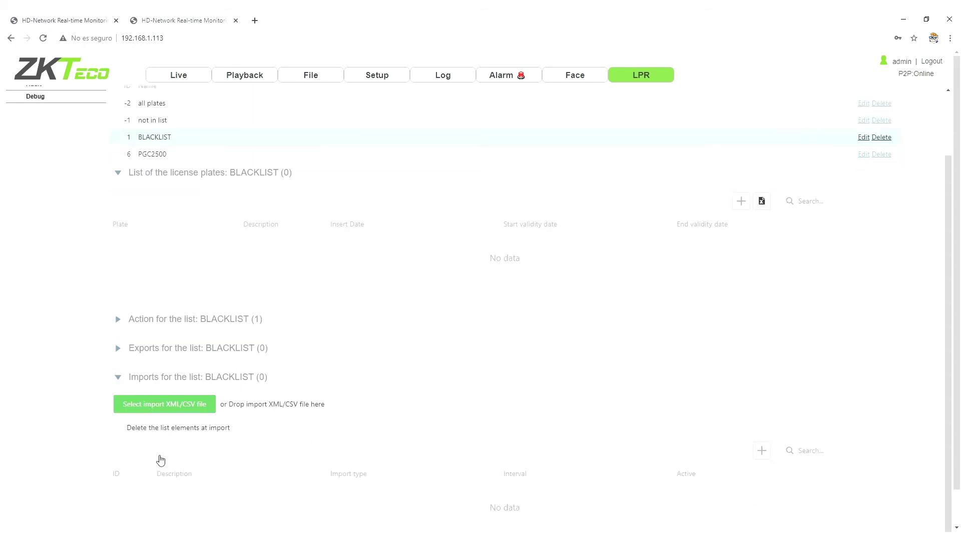
scroll(200, 360, up, 2)
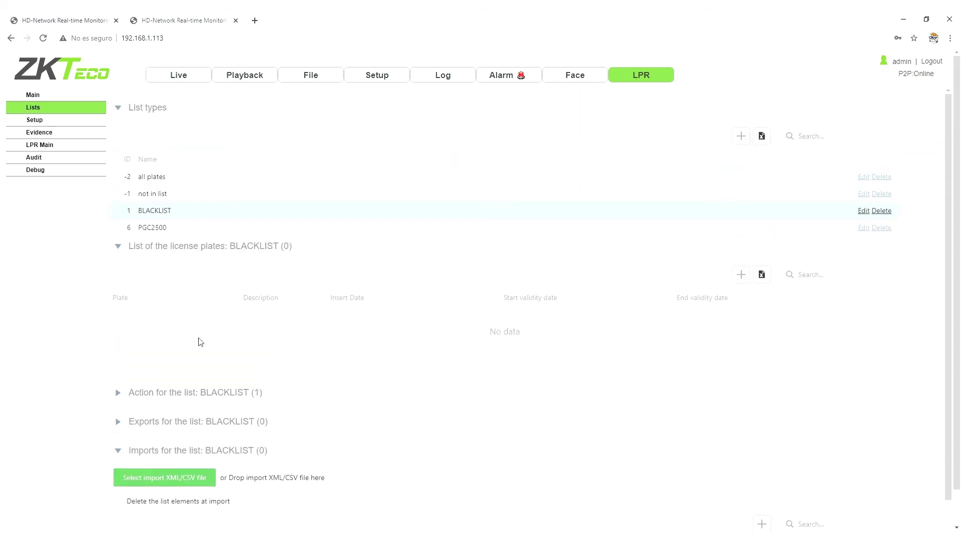
click(160, 176)
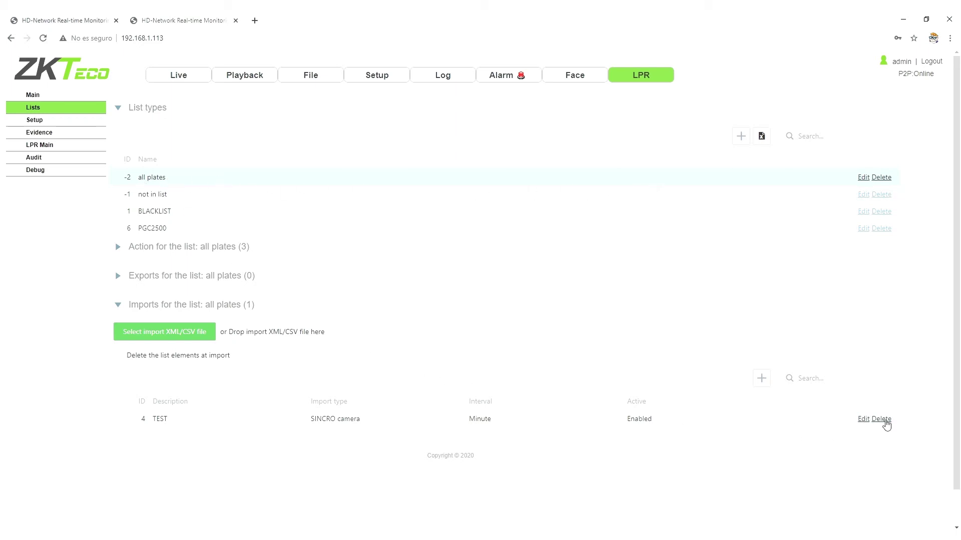
Step: Delete the TEST import and add a new one described TEST SLAVE CAMERA
click(882, 420)
click(451, 348)
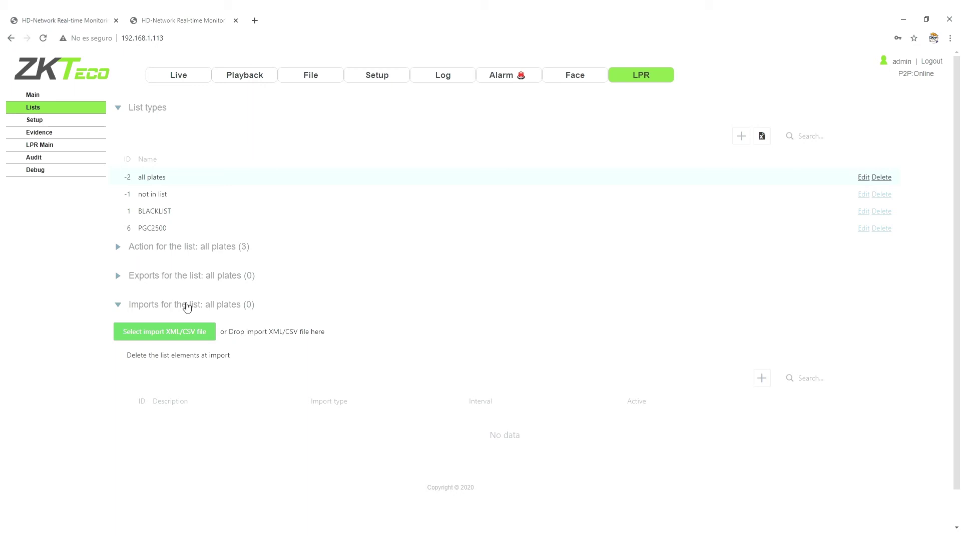
click(761, 378)
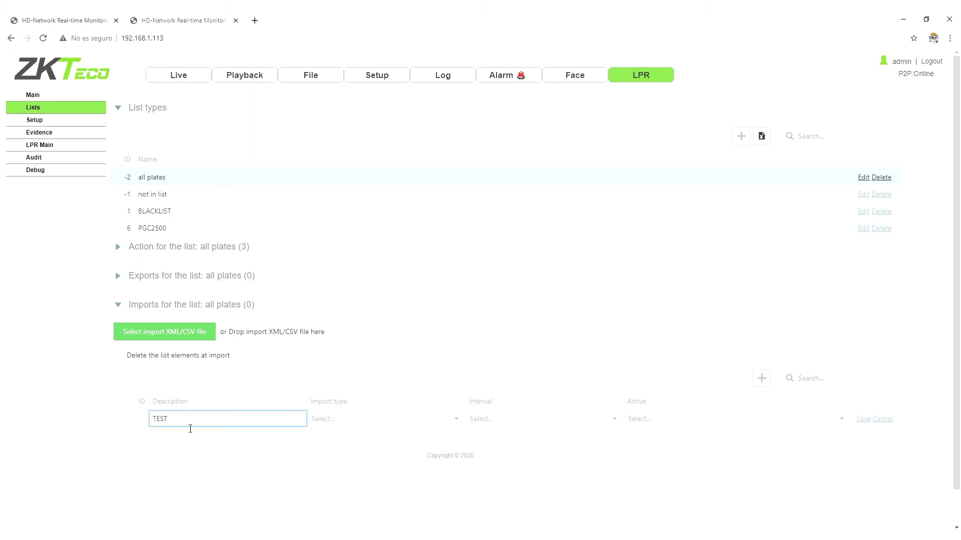
text(TEST SLAVE CAMERA)
Step: Set the import to SINCRO camera, Minute interval, Enabled, and save it
click(357, 425)
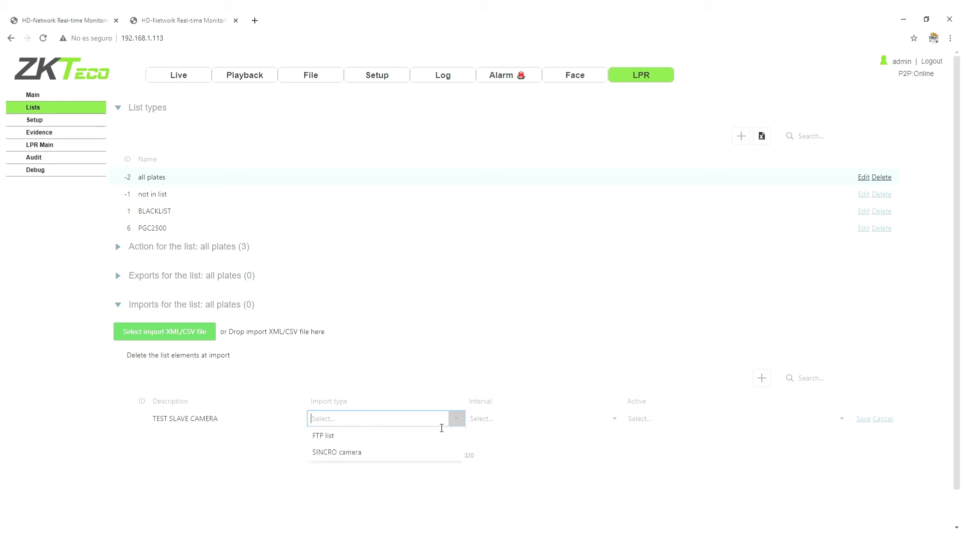
click(385, 454)
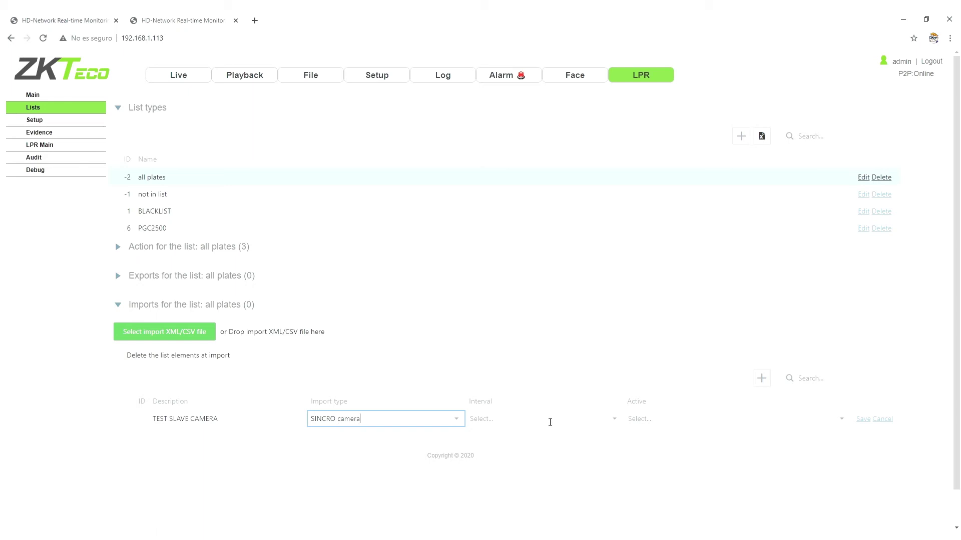
click(614, 420)
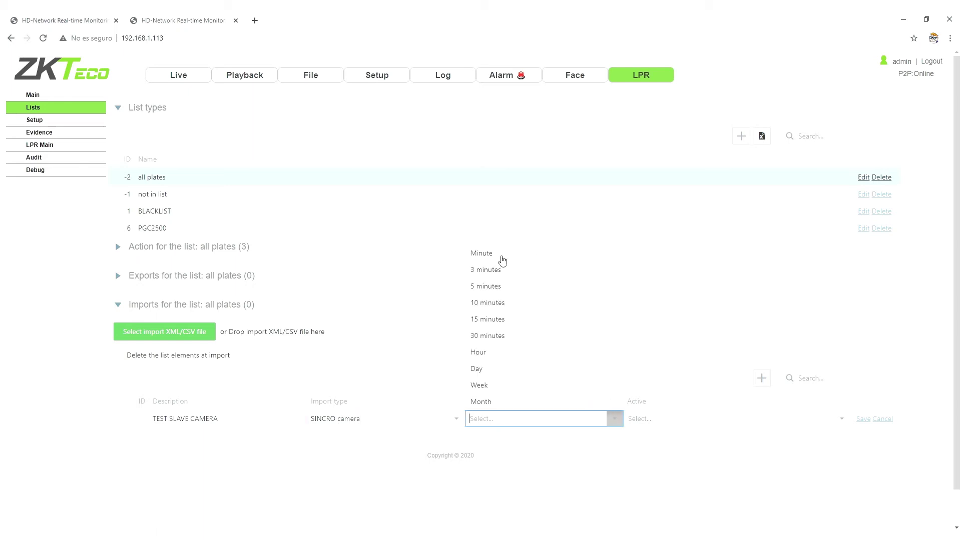
click(517, 257)
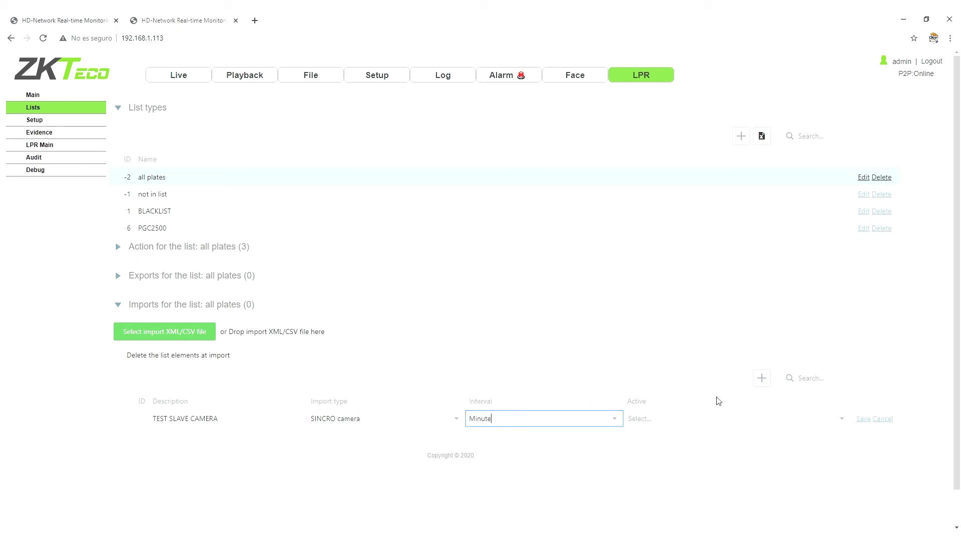
click(847, 422)
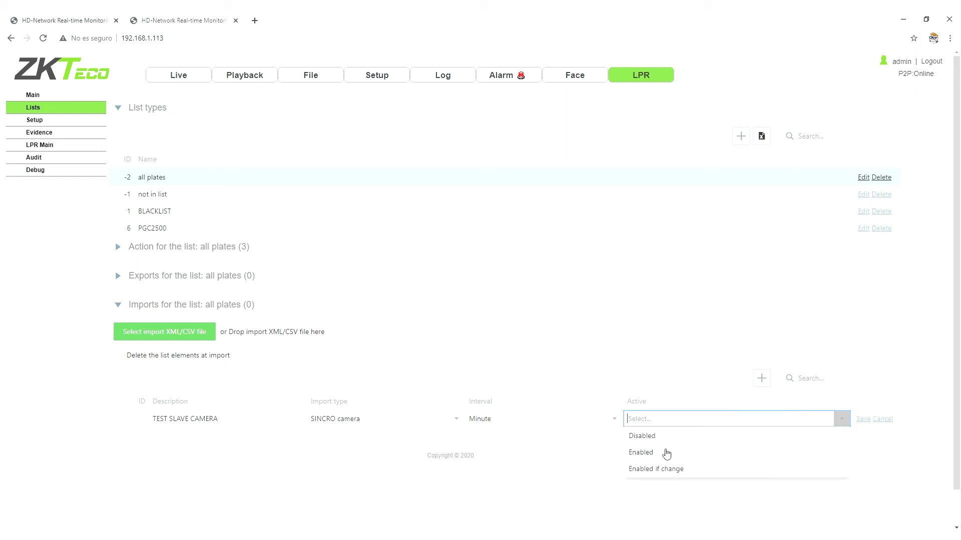
click(666, 453)
click(863, 419)
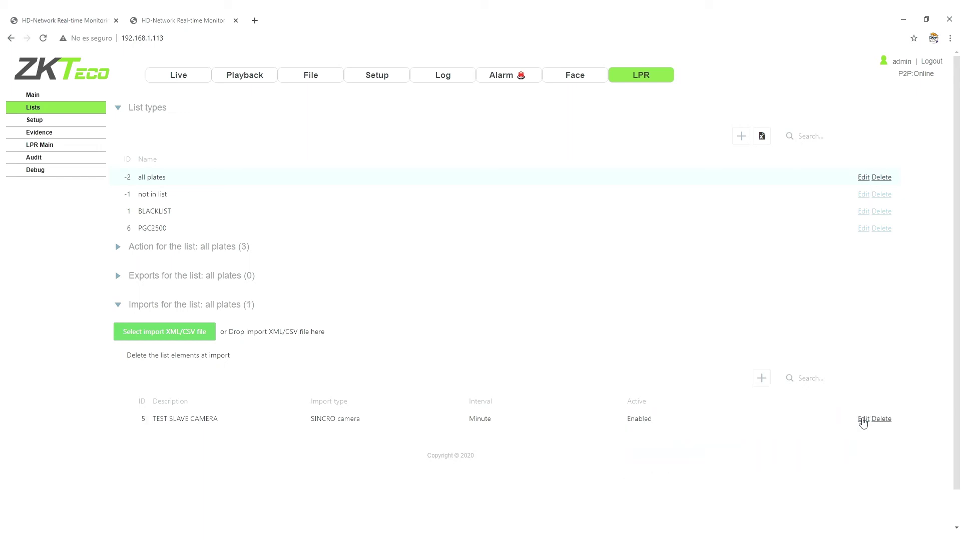
Step: Copy the master camera's address 192.168.1.112 from its tab's address bar
scroll(243, 425, down, 1)
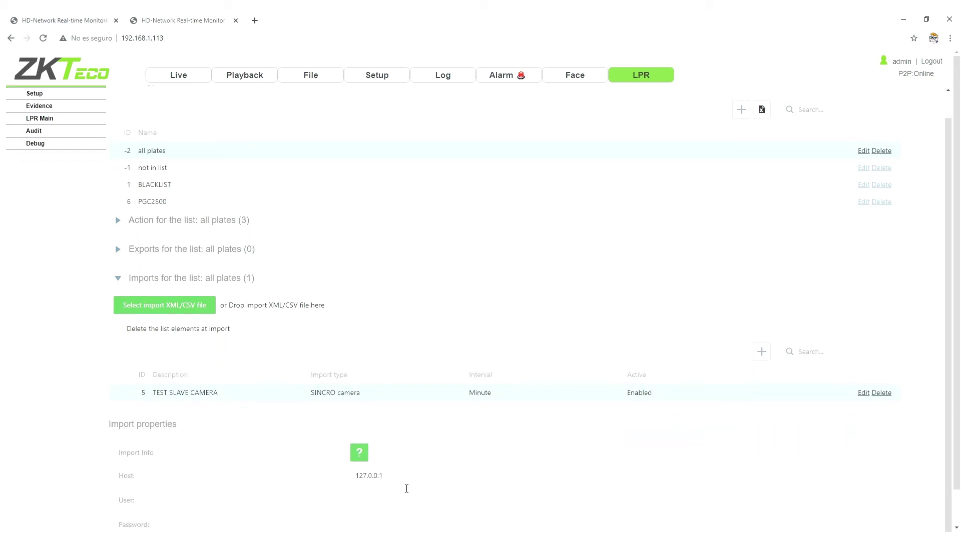
scroll(405, 470, down, 1)
drag(380, 443, 322, 441)
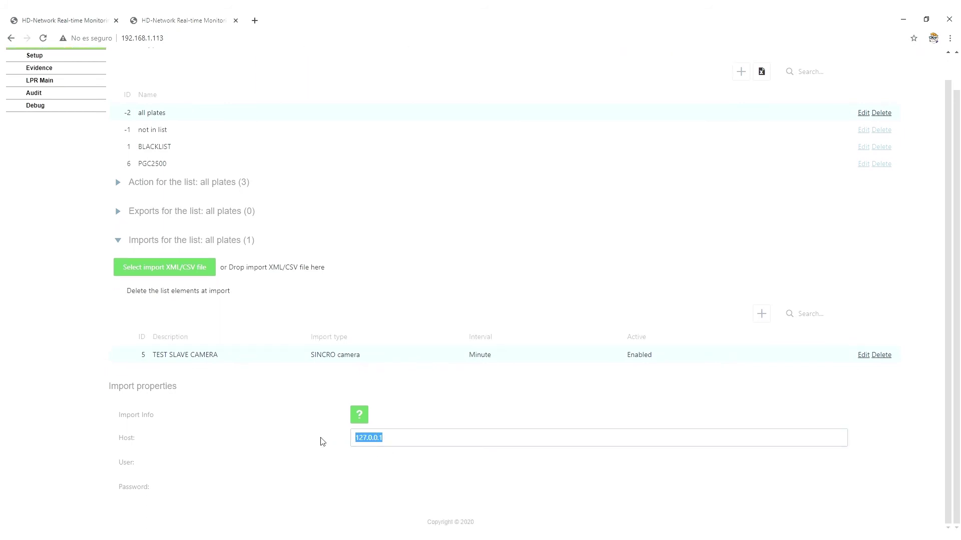
click(392, 446)
click(31, 20)
click(189, 43)
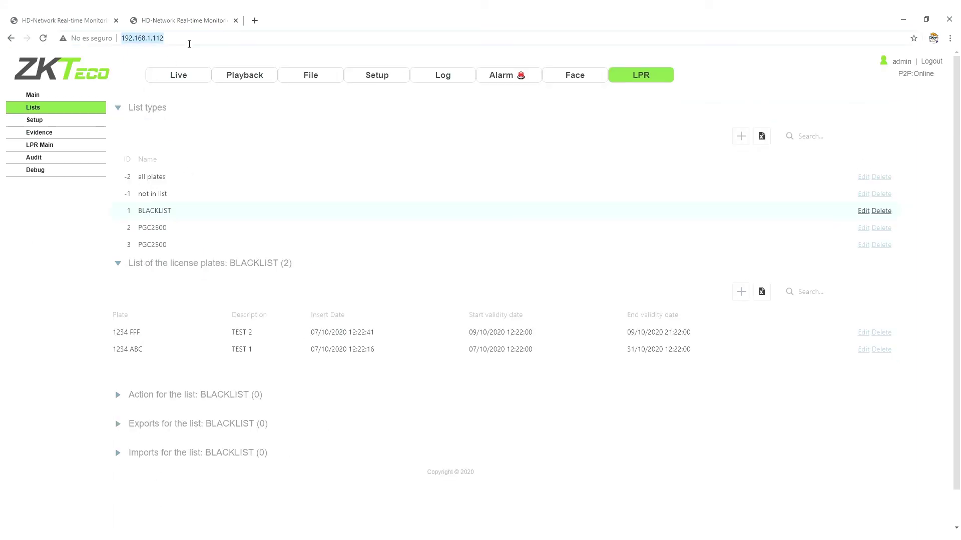
key(ctrl+c)
click(166, 15)
key(ctrl+a)
key(ctrl+v)
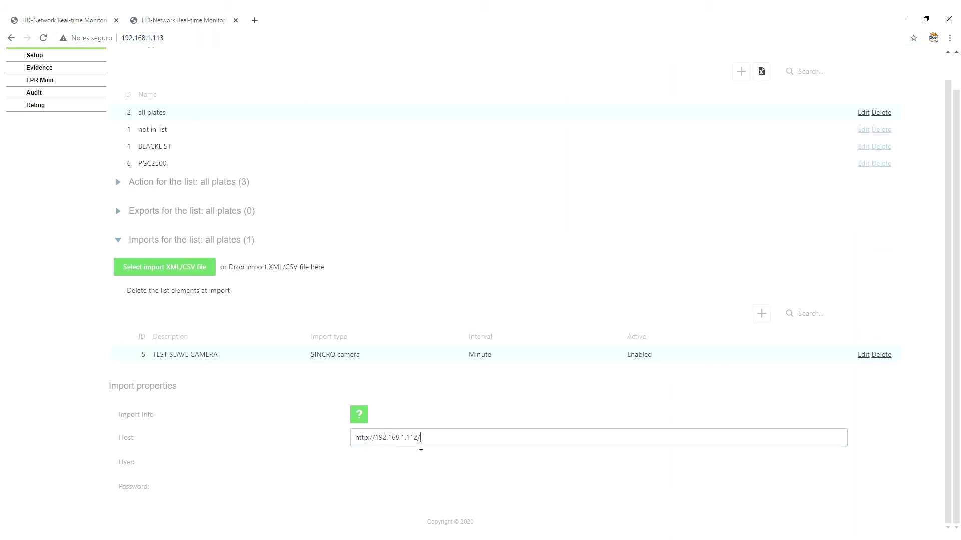
drag(378, 441, 300, 440)
key(BackSpace)
drag(425, 445, 314, 444)
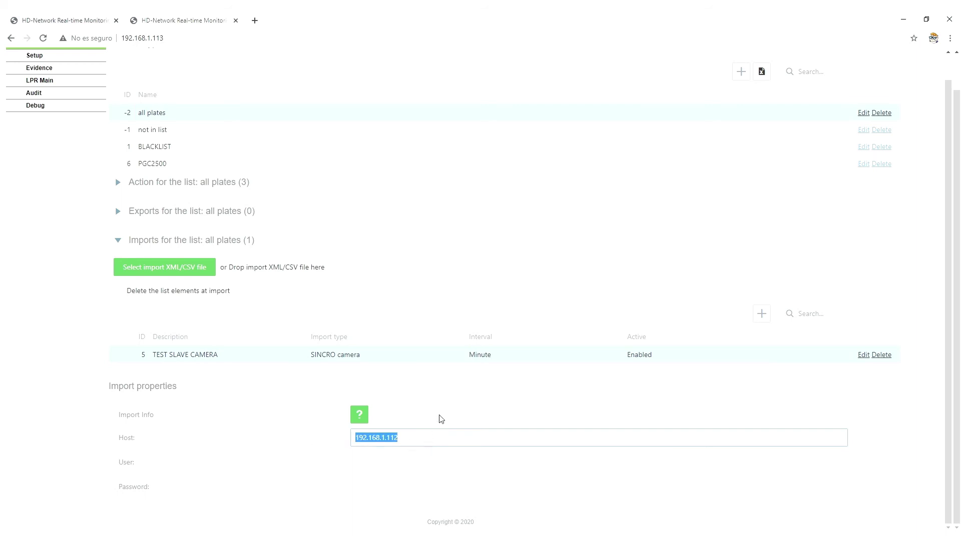
key(Return)
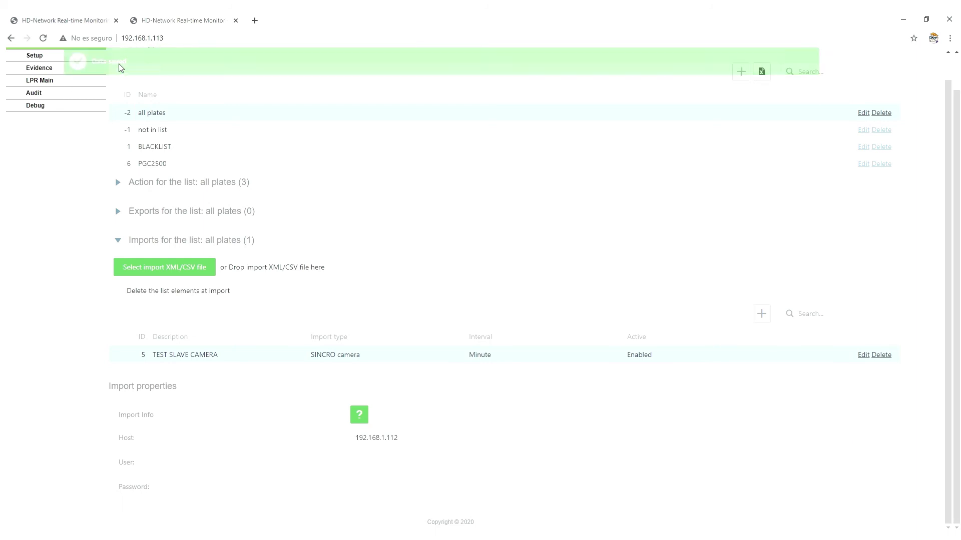
scroll(703, 241, up, 2)
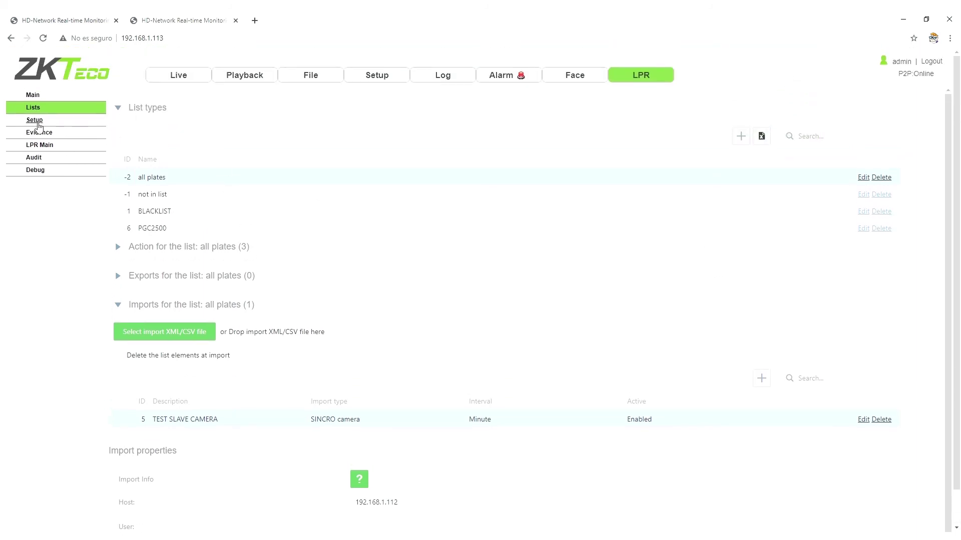
Step: Restart the LPR service from Setup and return to the Main live view
click(35, 121)
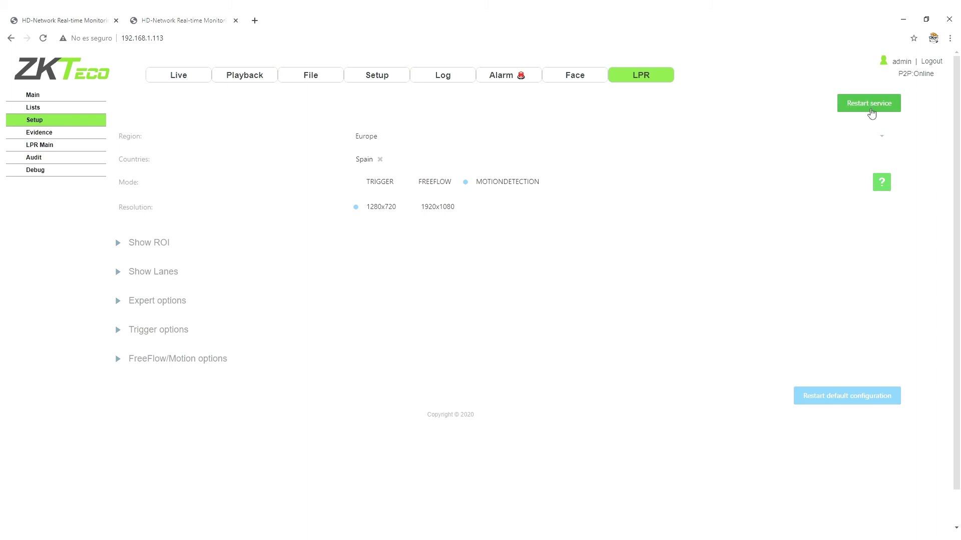
click(871, 112)
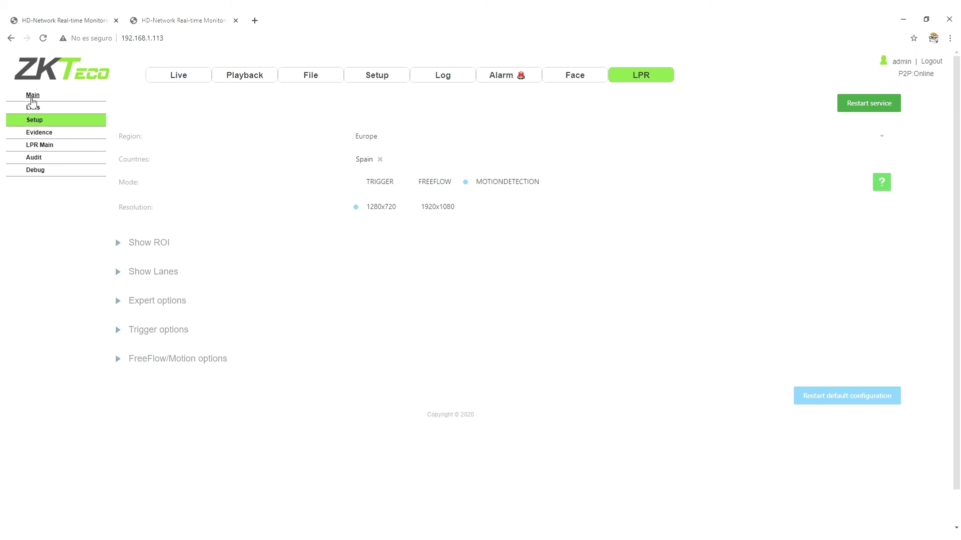
click(32, 101)
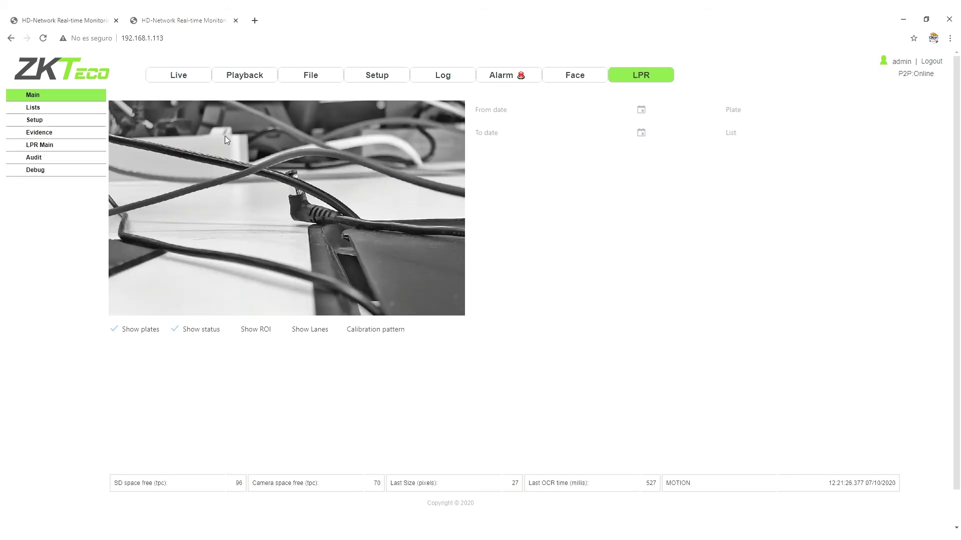
click(41, 133)
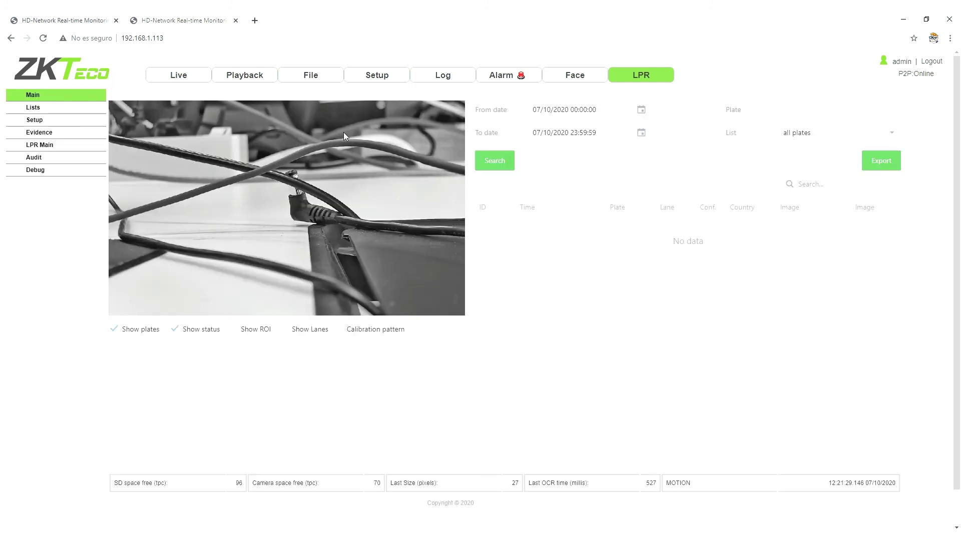
Step: Expand BLACKLIST's license plates on Lists, reload and re-expand; the table still reads No data
click(40, 112)
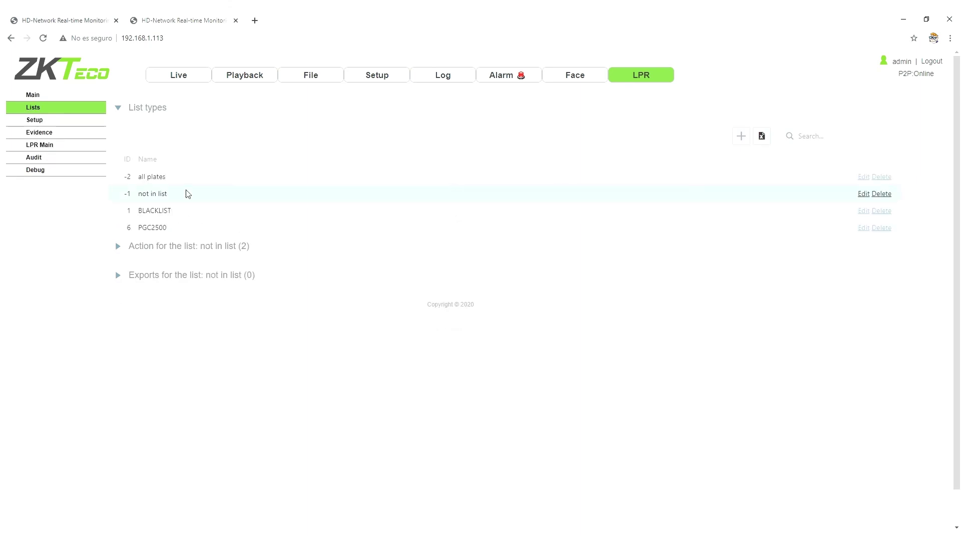
click(189, 211)
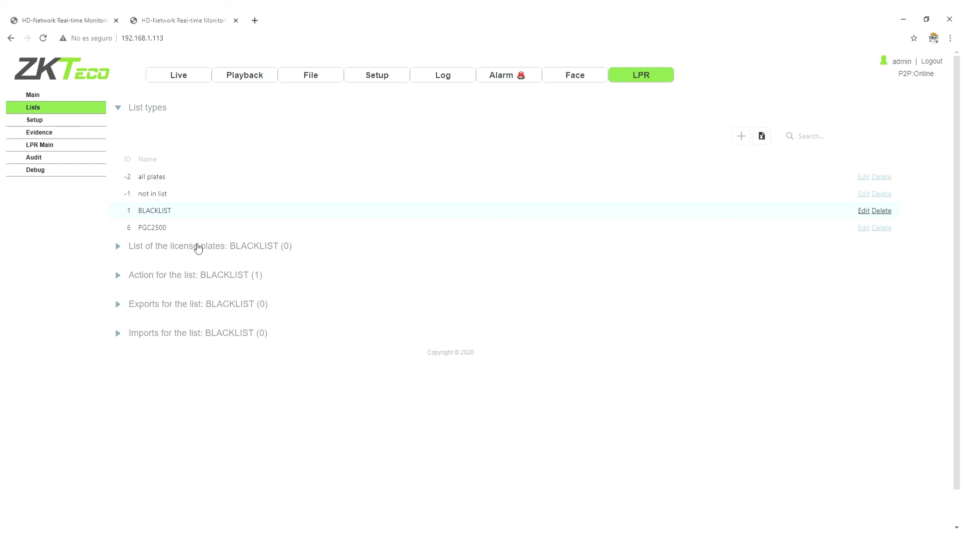
click(195, 251)
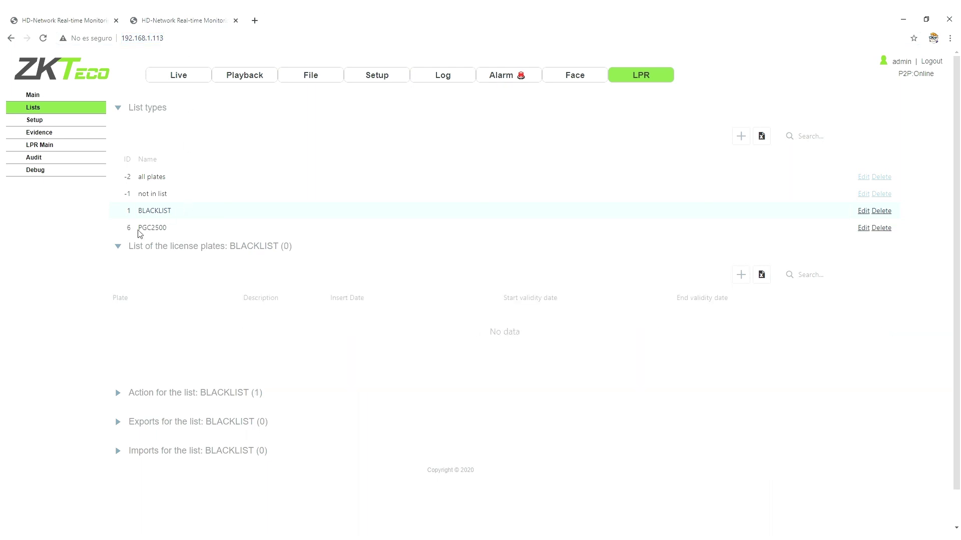
click(43, 109)
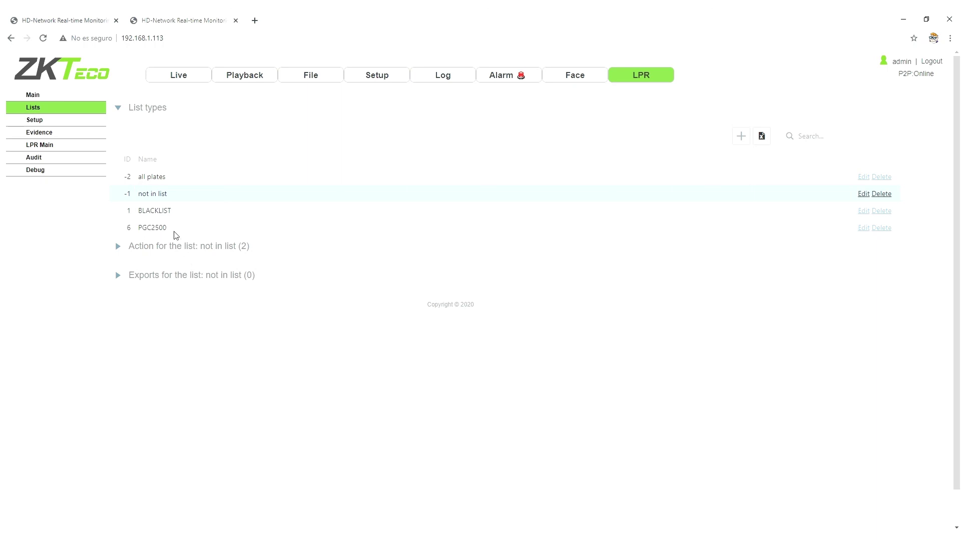
click(176, 215)
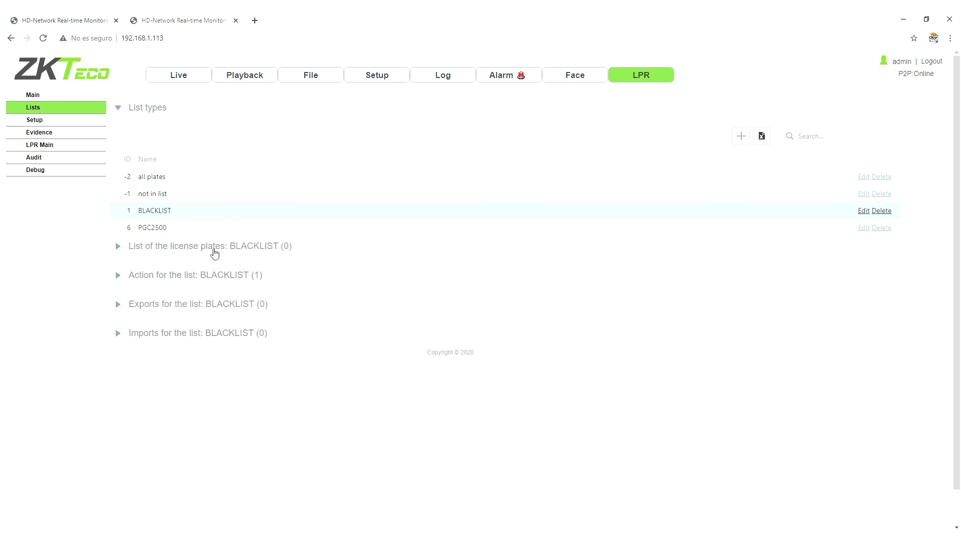
click(215, 250)
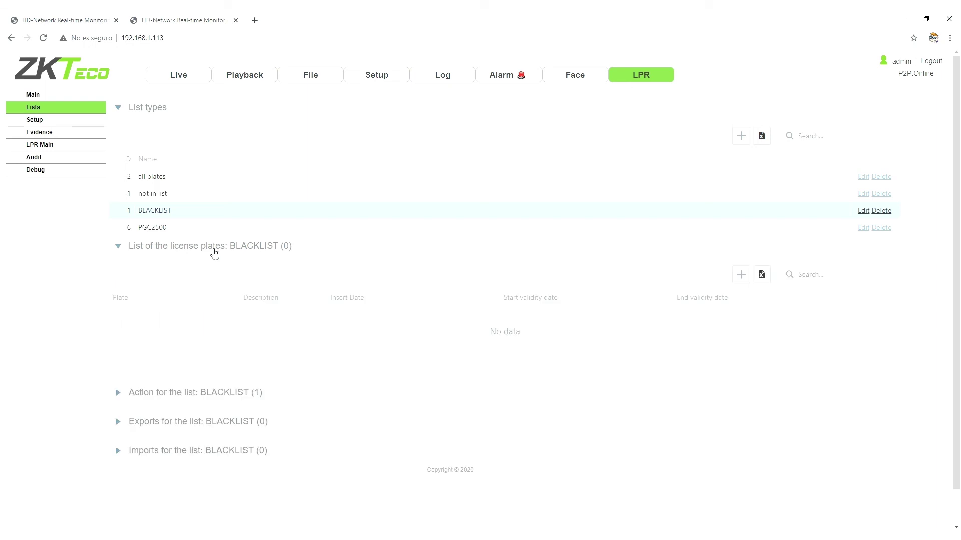